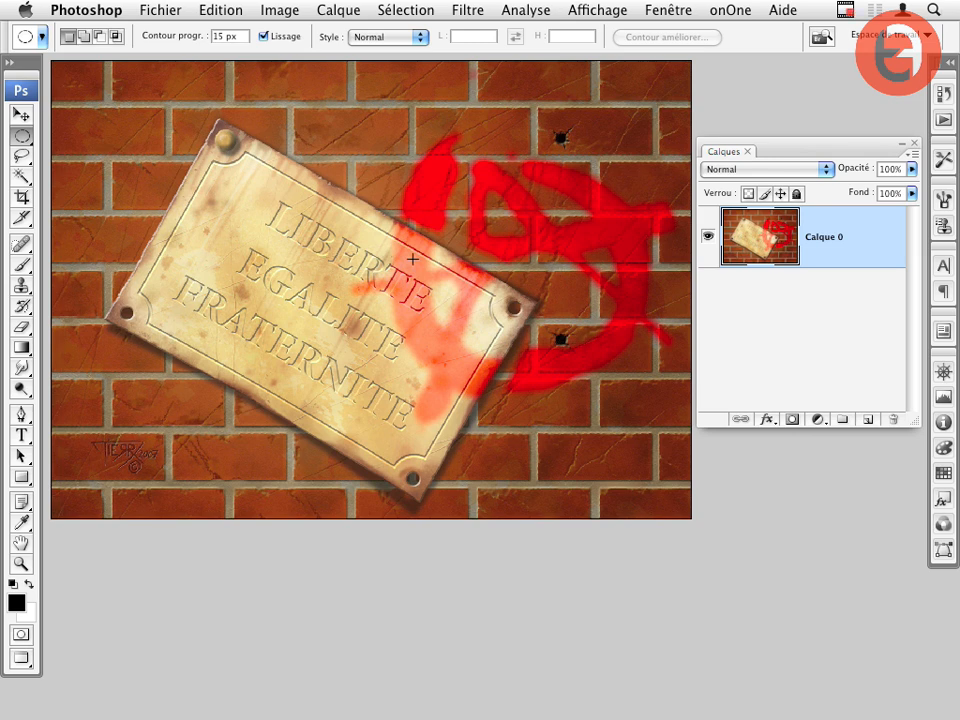
- Duplicate Calque 0 beneath the original and darken the copy with Hue/Saturation, setting its lightness to -66
left_click_drag(763, 253, 768, 271)
key("super+u")
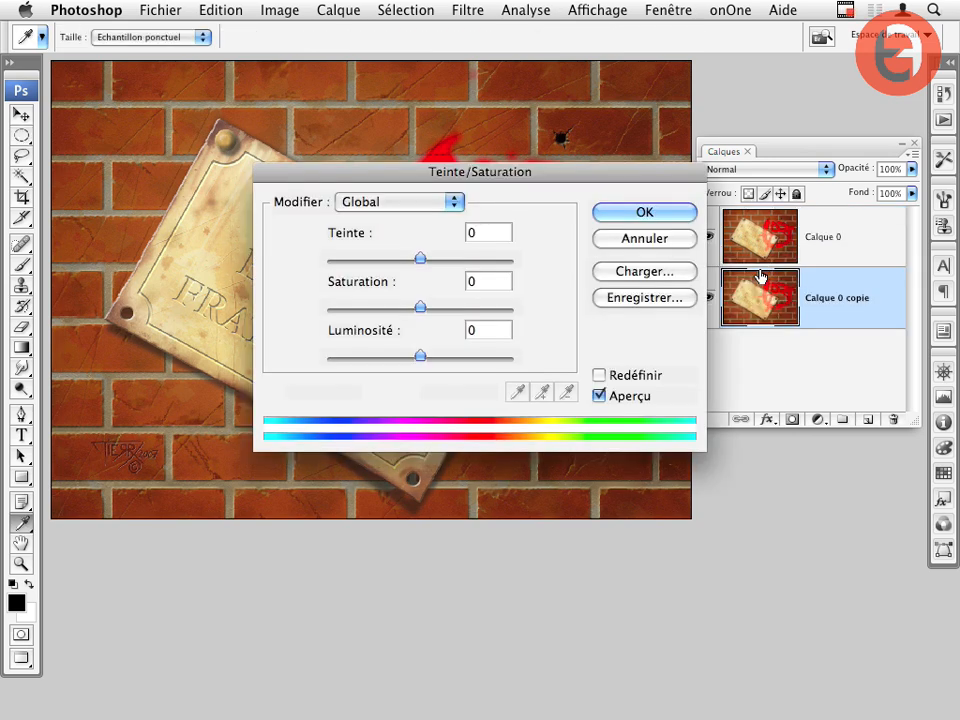
left_click(360, 357)
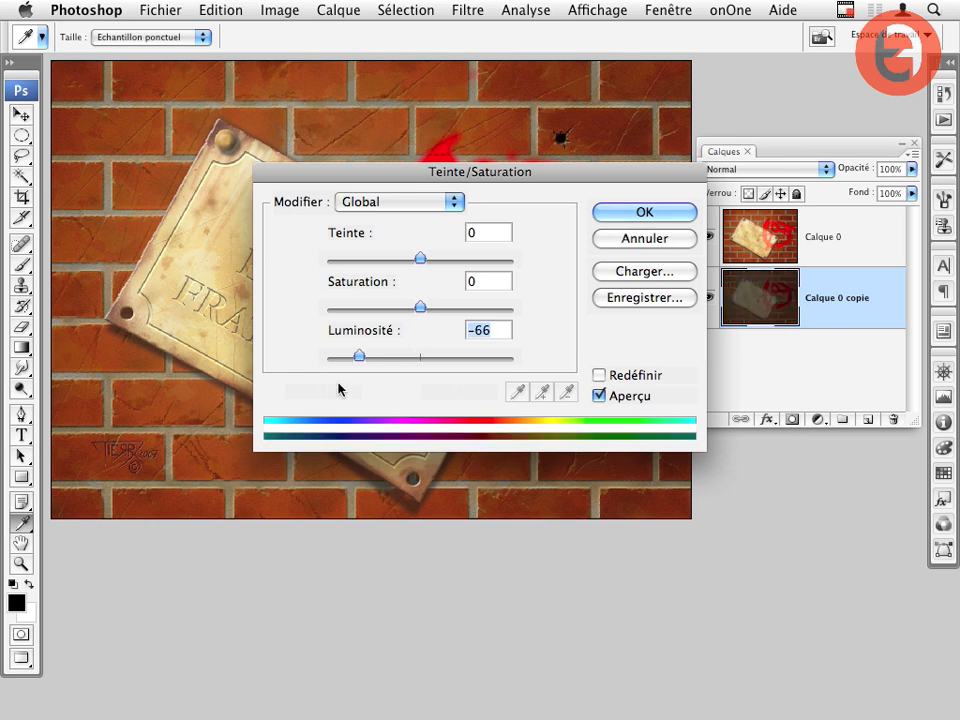
left_click(606, 214)
key("m")
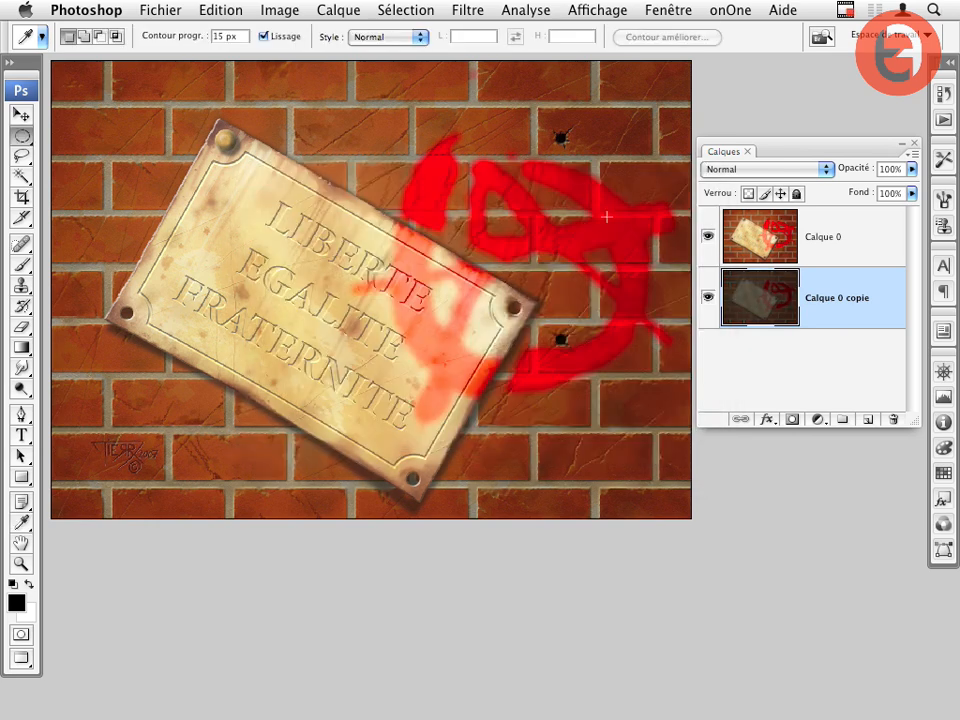
- Toggle the visibility of Calque 0 to compare the original image with the darkened copy
left_click(708, 237)
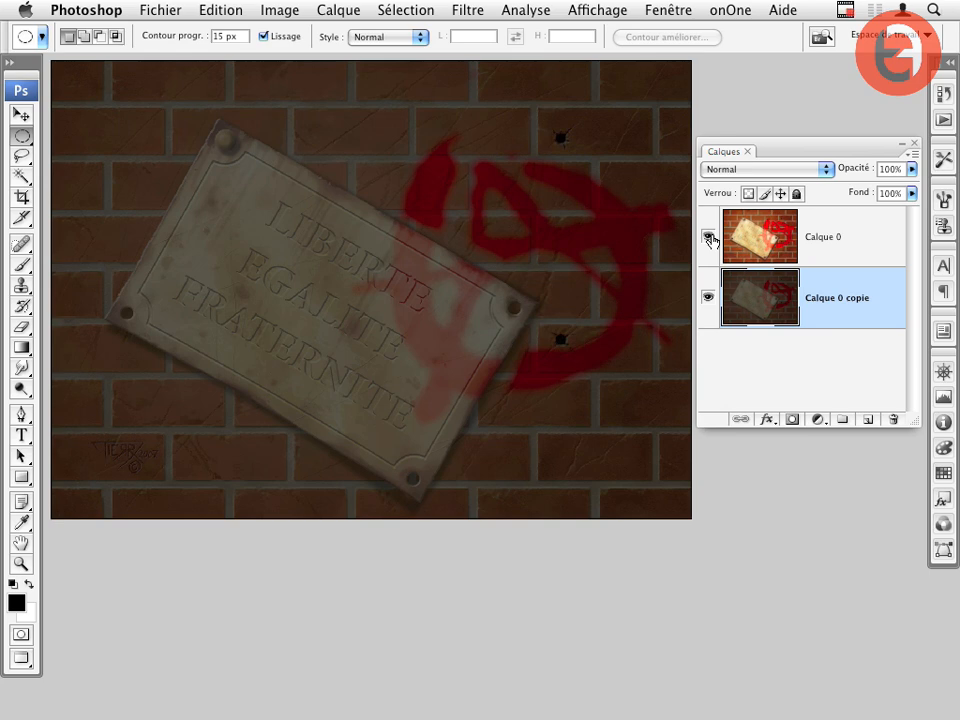
left_click(708, 237)
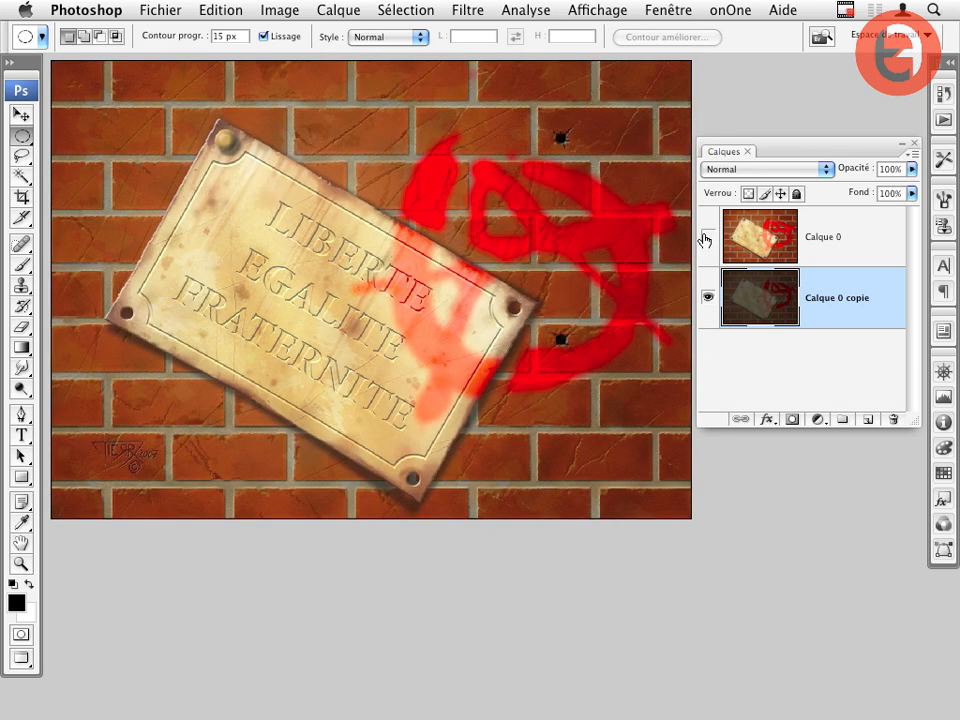
left_click(708, 237)
left_click(708, 237)
- Add a layer mask to Calque 0 and invert it to solid black
left_click(795, 245)
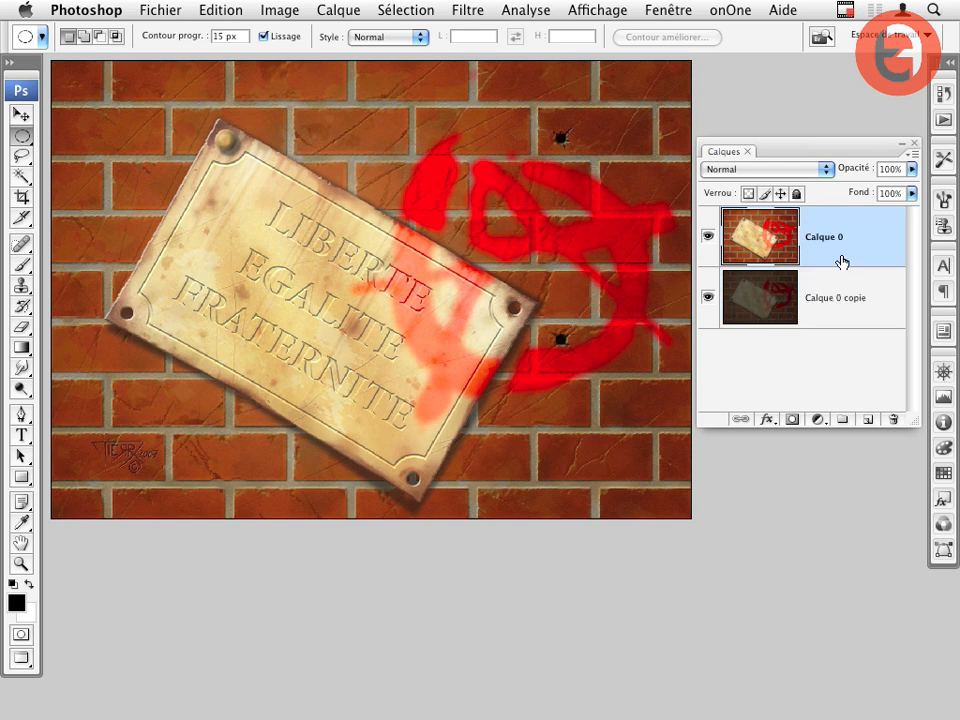
left_click(791, 420)
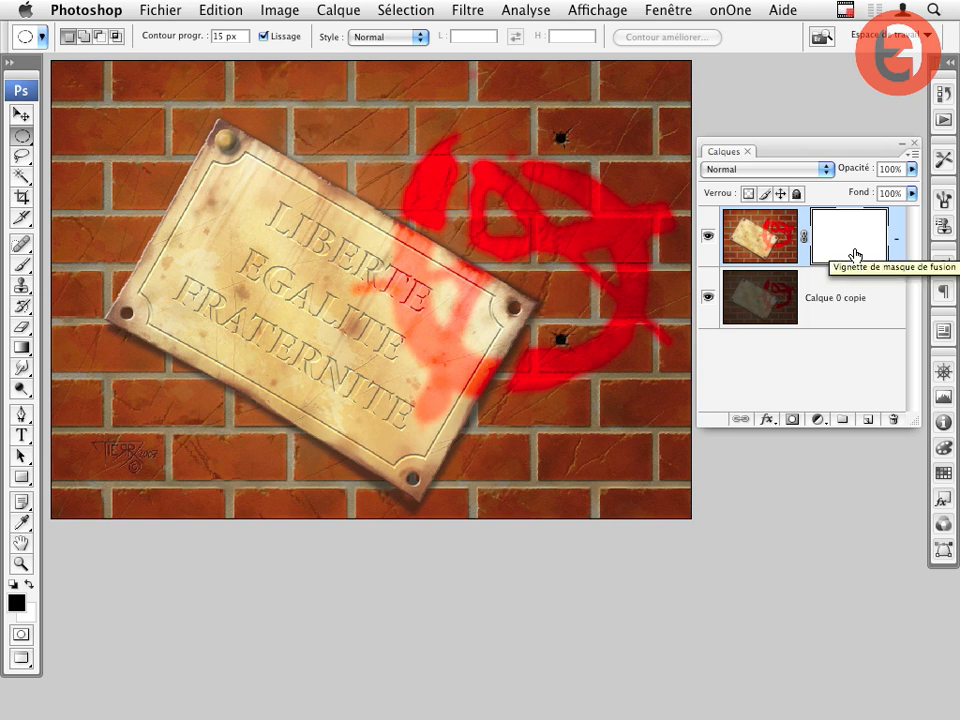
key("ctrl+i")
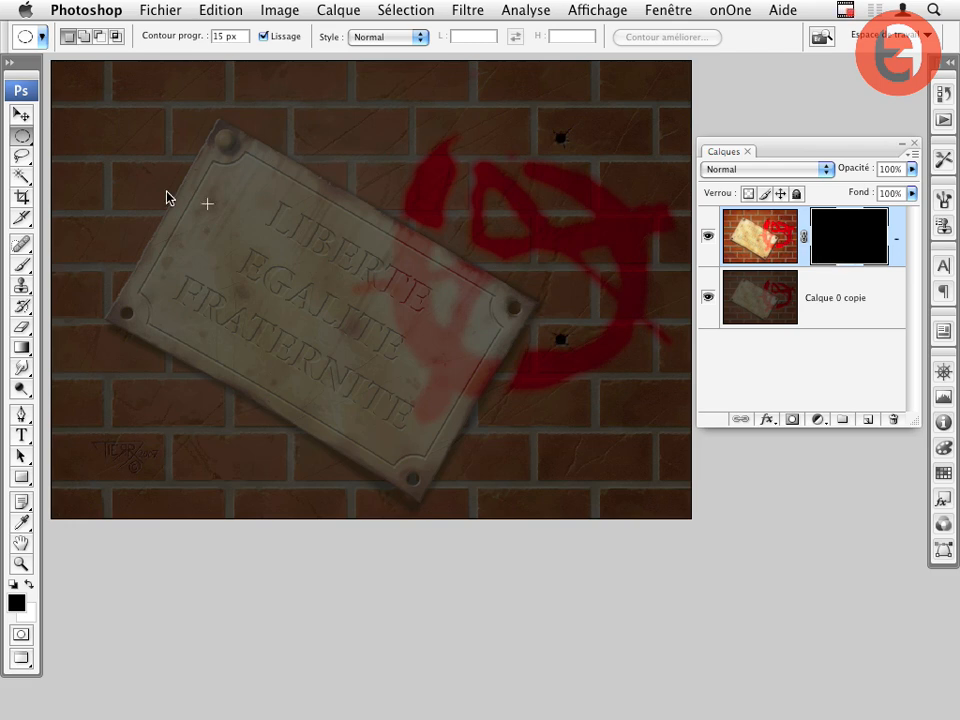
- Make a feathered circular selection over the plaque, fill it with white on the mask, and deselect
left_click_drag(240, 206, 581, 459)
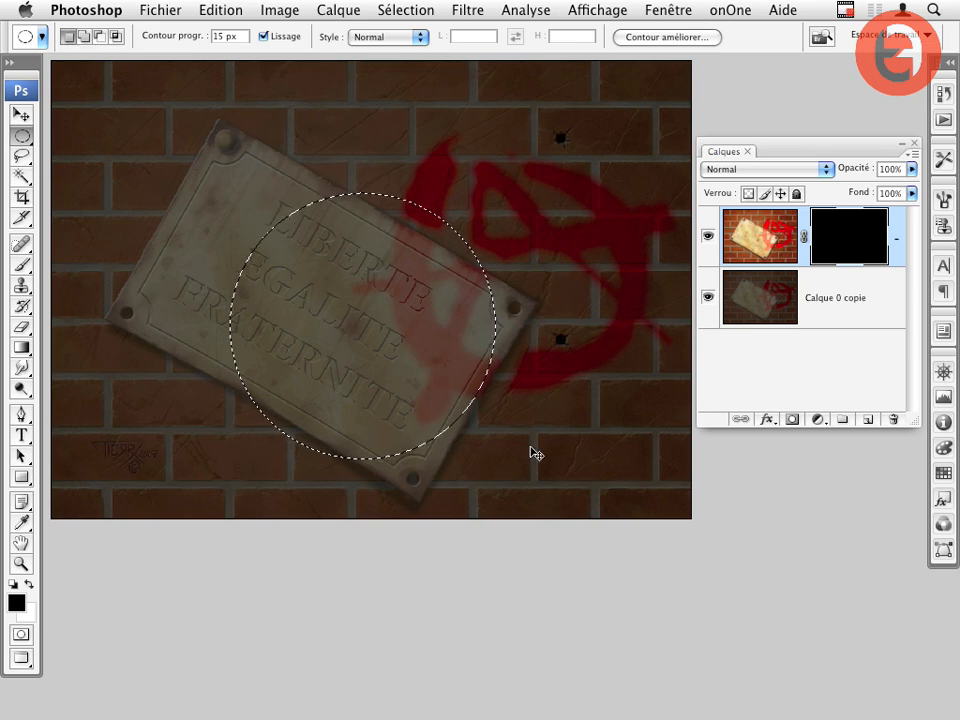
key("super+BackSpace")
key("super+d")
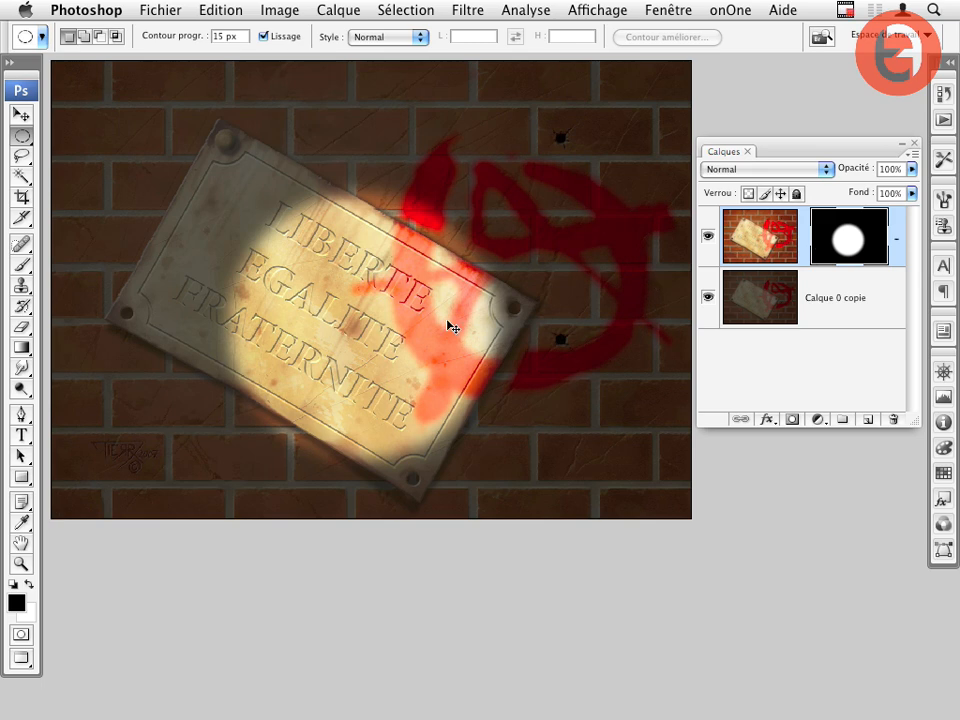
- Undo a trial move of the mask's circle towards the graffiti and delete Calque 0's layer mask without applying it
left_click_drag(332, 384, 481, 279)
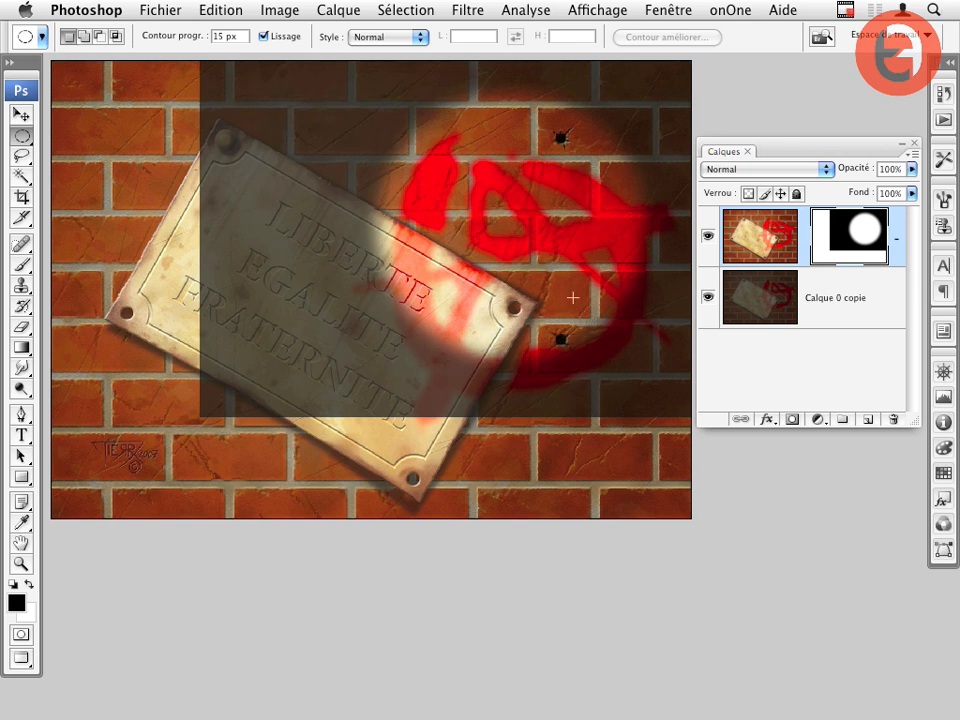
key("ctrl+z")
left_click_drag(846, 251, 895, 419)
left_click(440, 235)
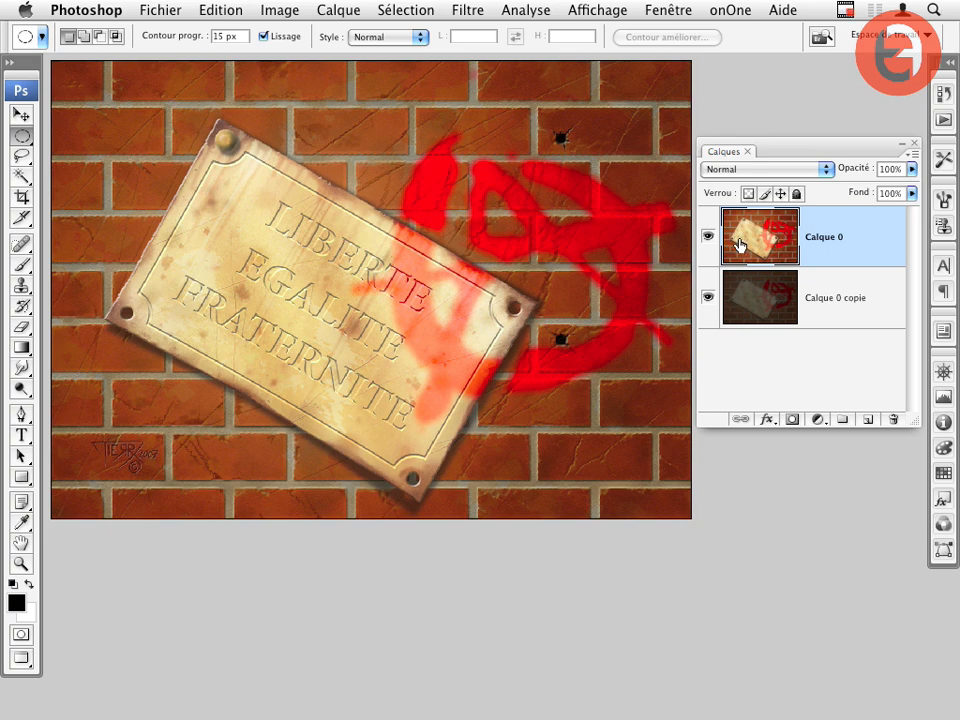
- Add a layer mask to Calque 0 that hides the whole layer
left_click(341, 10)
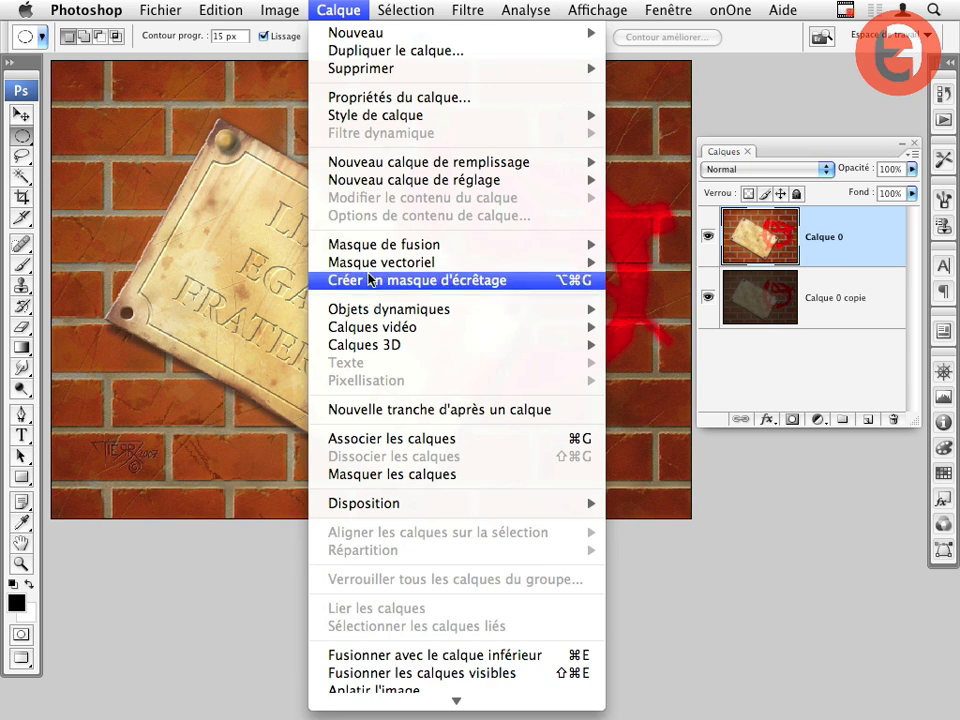
mouse_move(366, 247)
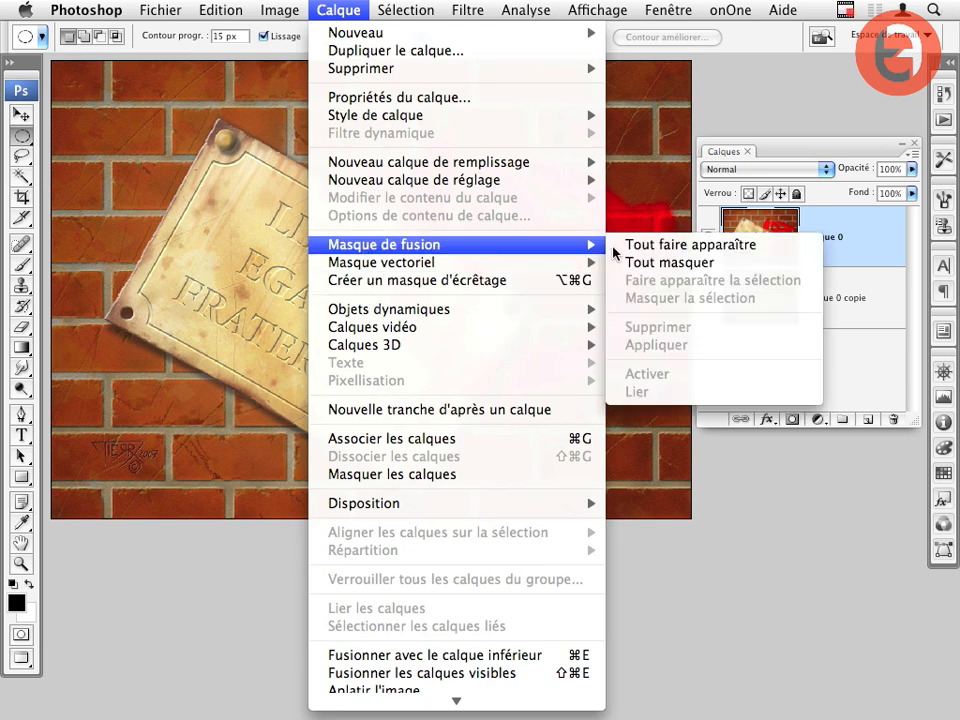
left_click(666, 264)
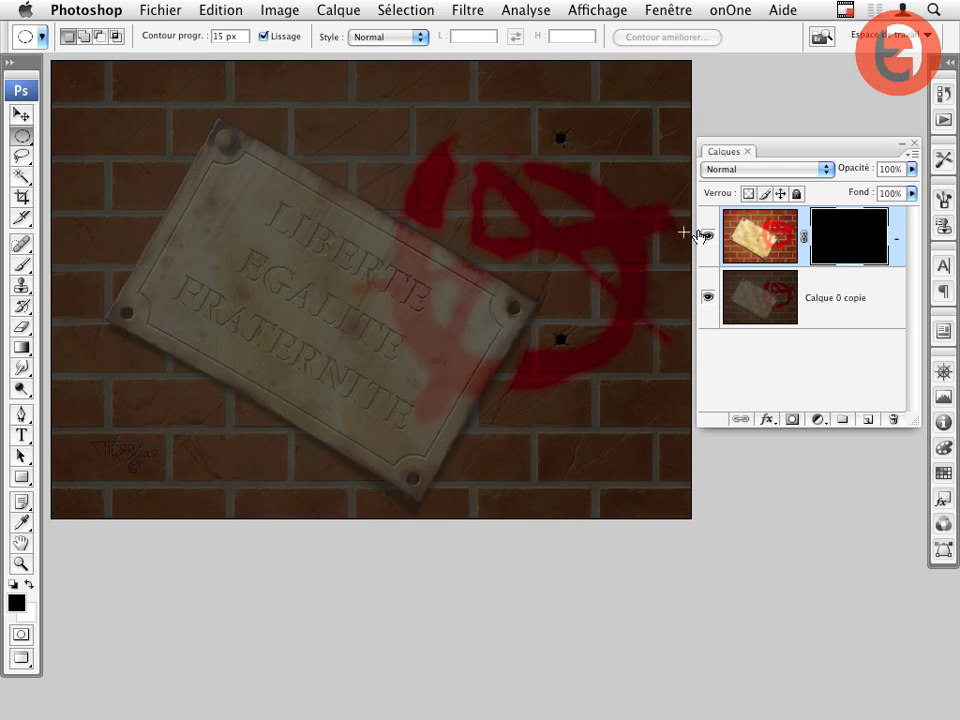
- Fill a feathered circle with white on the hide-all mask, deselect, and move the spotlight to the plaque's upper-left corner
left_click_drag(240, 198, 574, 416)
key("BackSpace")
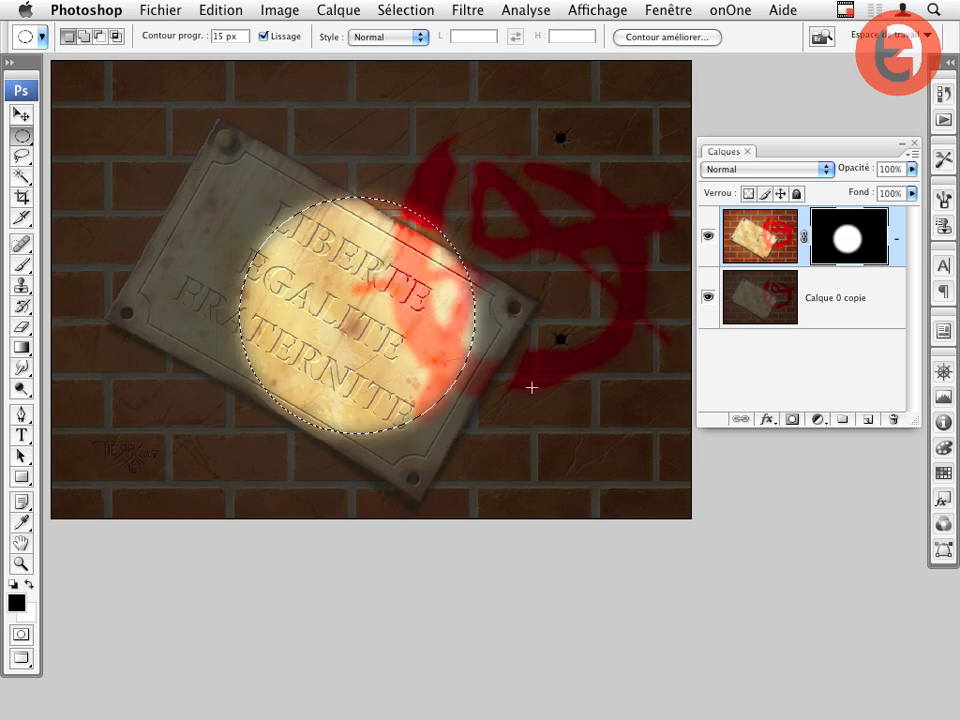
key("super+d")
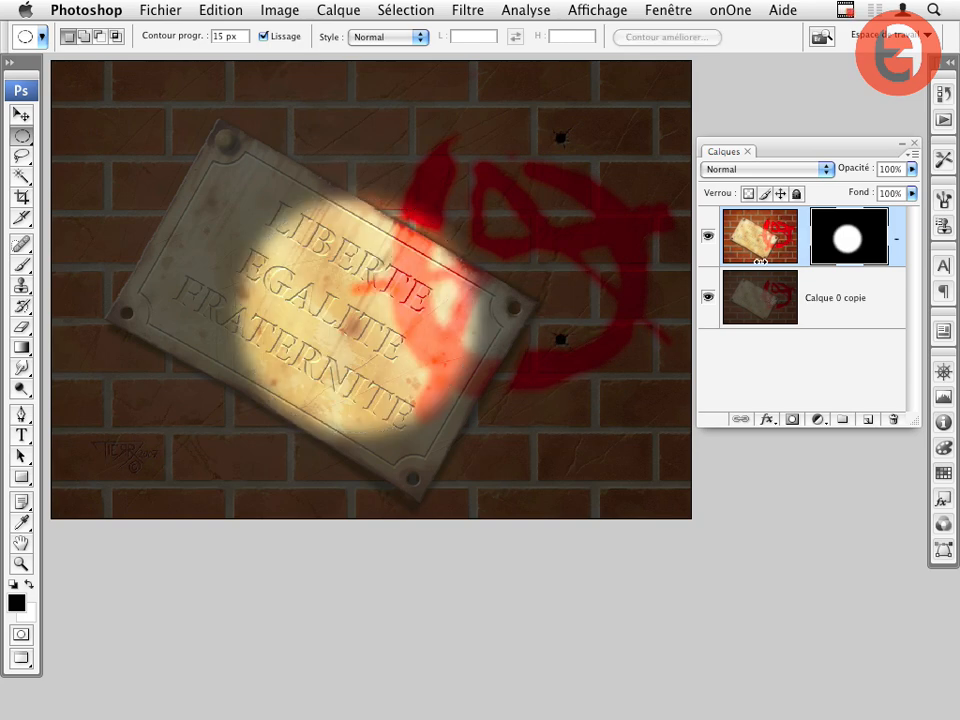
mouse_move(420, 360)
left_mouse_down()
mouse_move(476, 304)
mouse_move(556, 292)
mouse_move(574, 279)
mouse_move(490, 248)
mouse_move(300, 223)
mouse_move(276, 229)
mouse_move(216, 384)
mouse_move(222, 389)
mouse_move(253, 302)
mouse_move(493, 229)
mouse_move(551, 223)
mouse_move(561, 366)
mouse_move(347, 330)
mouse_move(354, 336)
mouse_move(268, 229)
left_mouse_up()
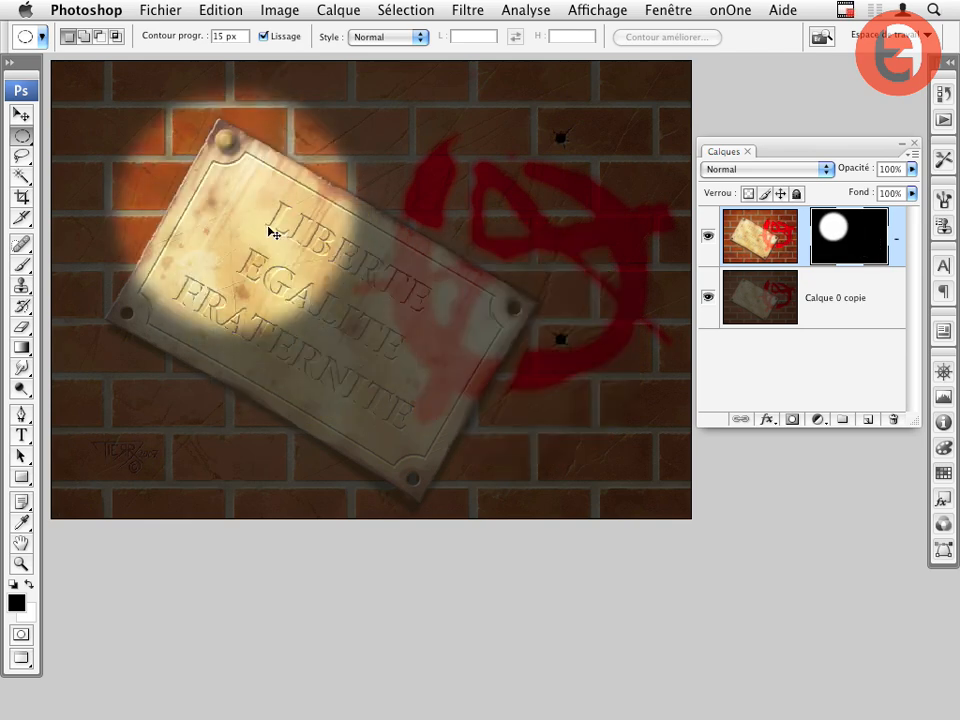
- Delete the mask of Calque 0 without applying it and replace it directly with a new black mask
left_click_drag(806, 220, 896, 421)
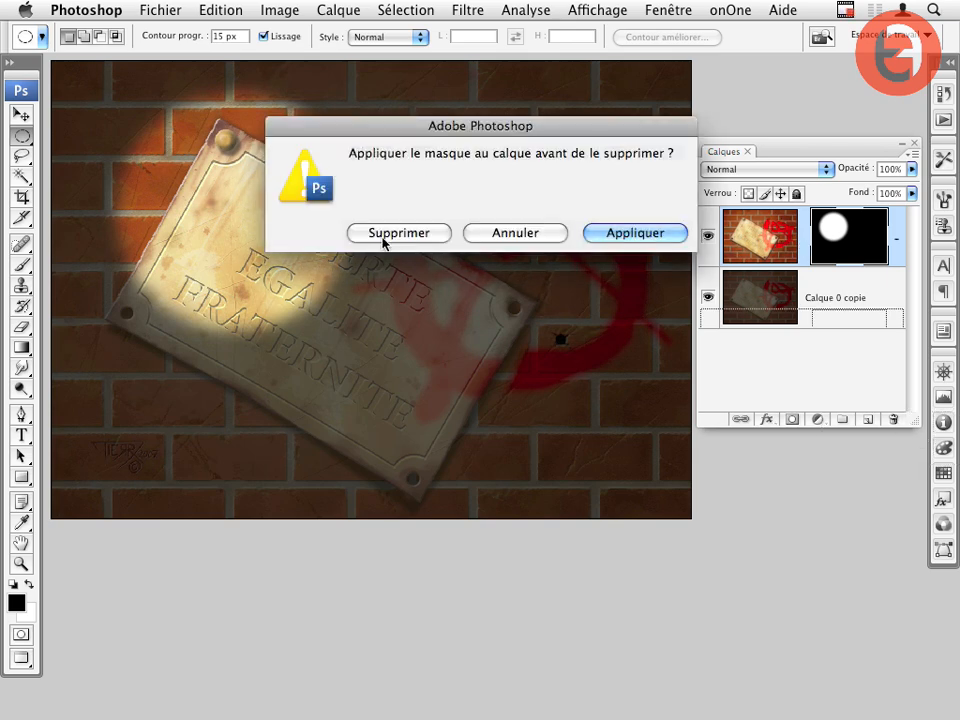
left_click(386, 237)
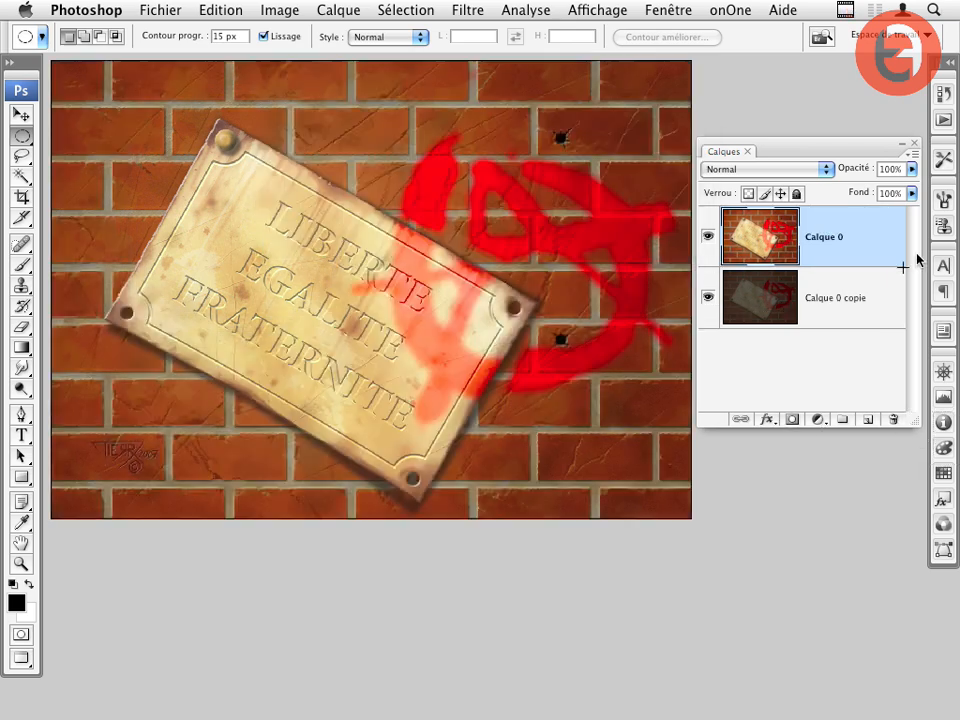
left_click(793, 420, "alt")
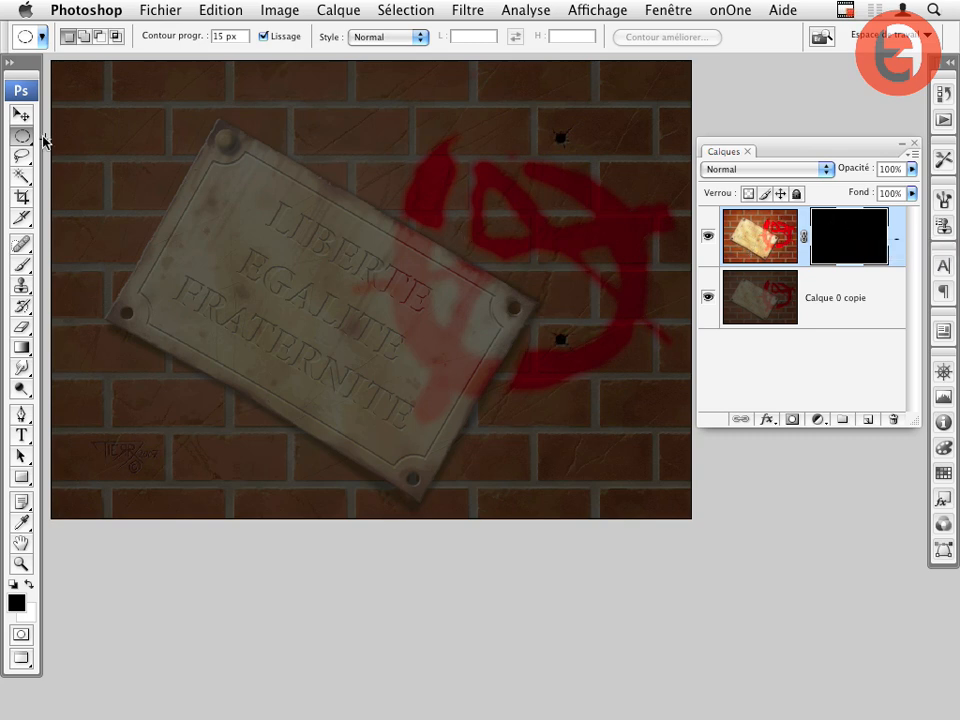
- Reveal a feathered circular spotlight over the plaque's lettering by filling it with white on the new black mask, and deselect
left_click_drag(226, 170, 596, 424)
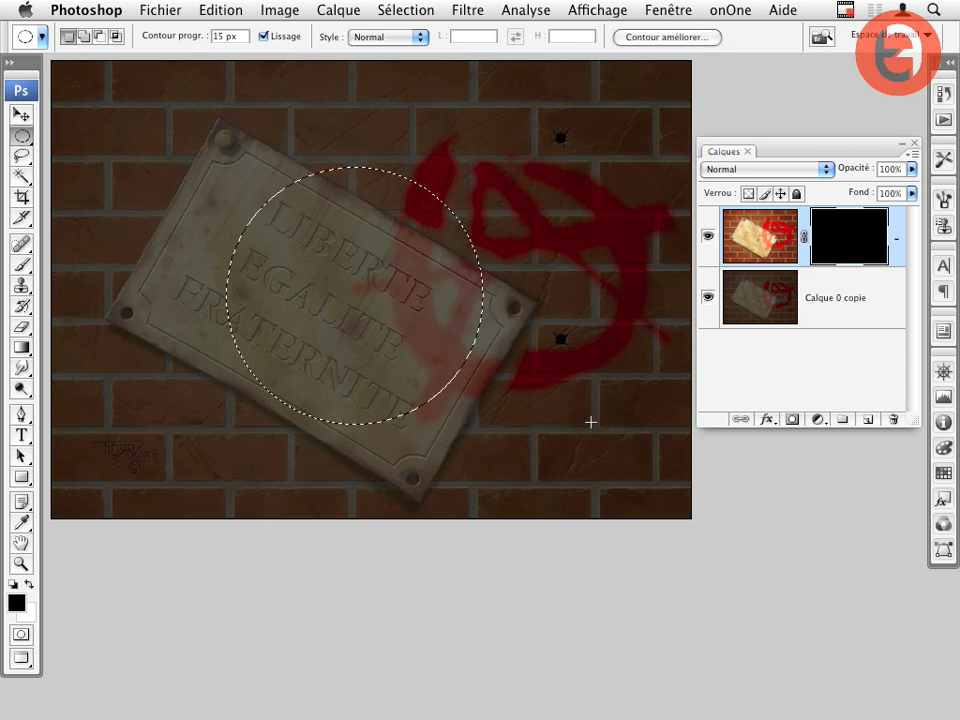
key("BackSpace")
key("super+d")
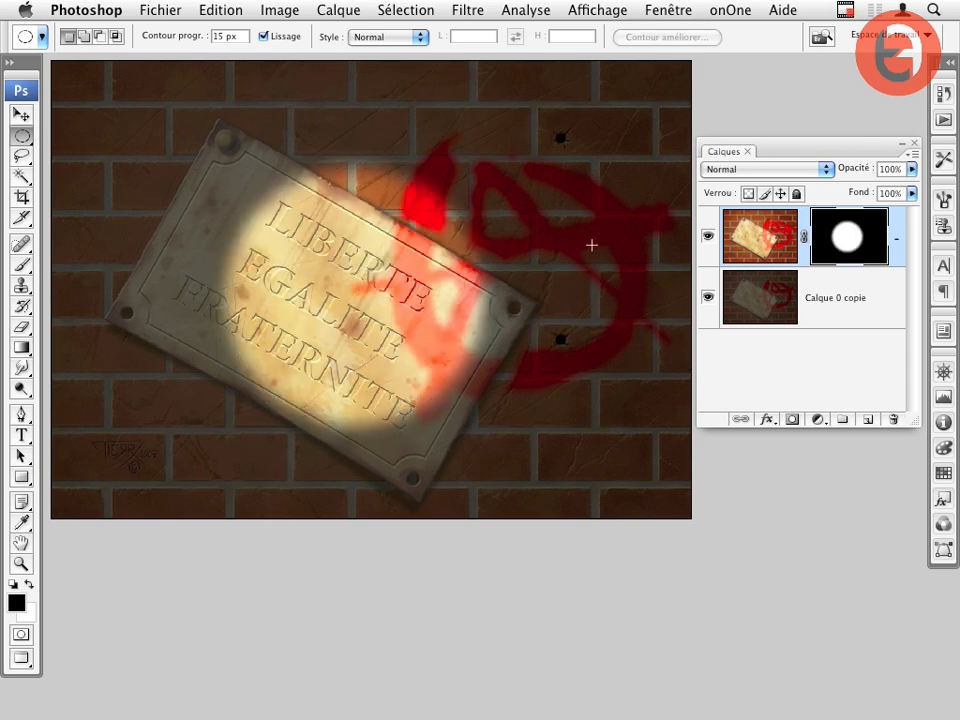
left_click(337, 11)
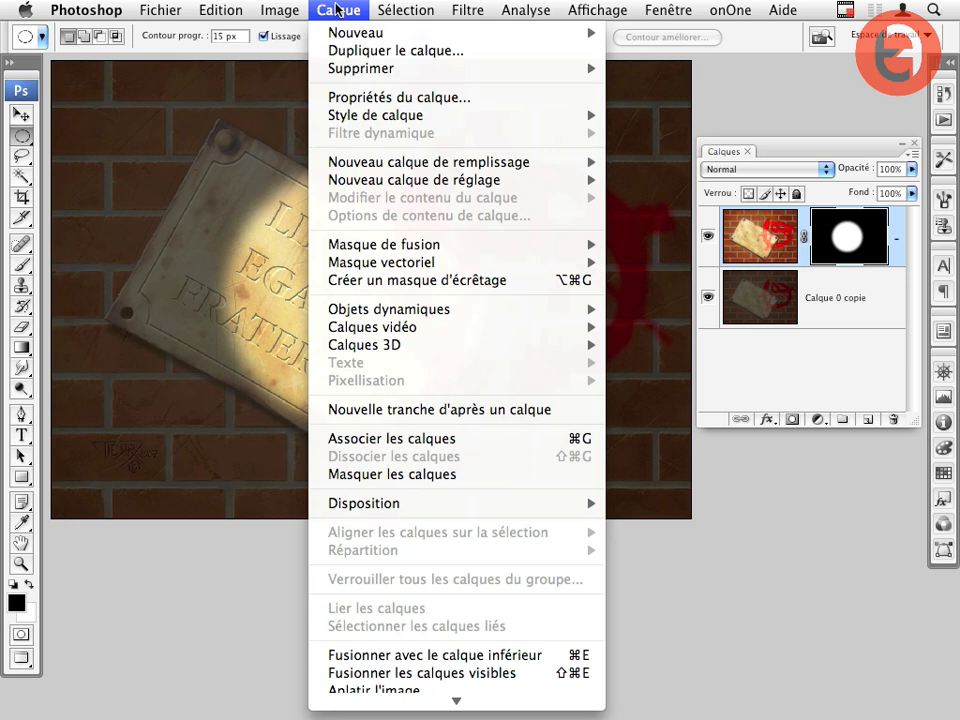
left_click(337, 10)
left_click_drag(465, 307, 440, 321)
- Discard the spotlight mask without applying it, and give Calque 0 a fresh white mask inverted to black
left_click_drag(857, 296, 893, 418)
left_click(407, 231)
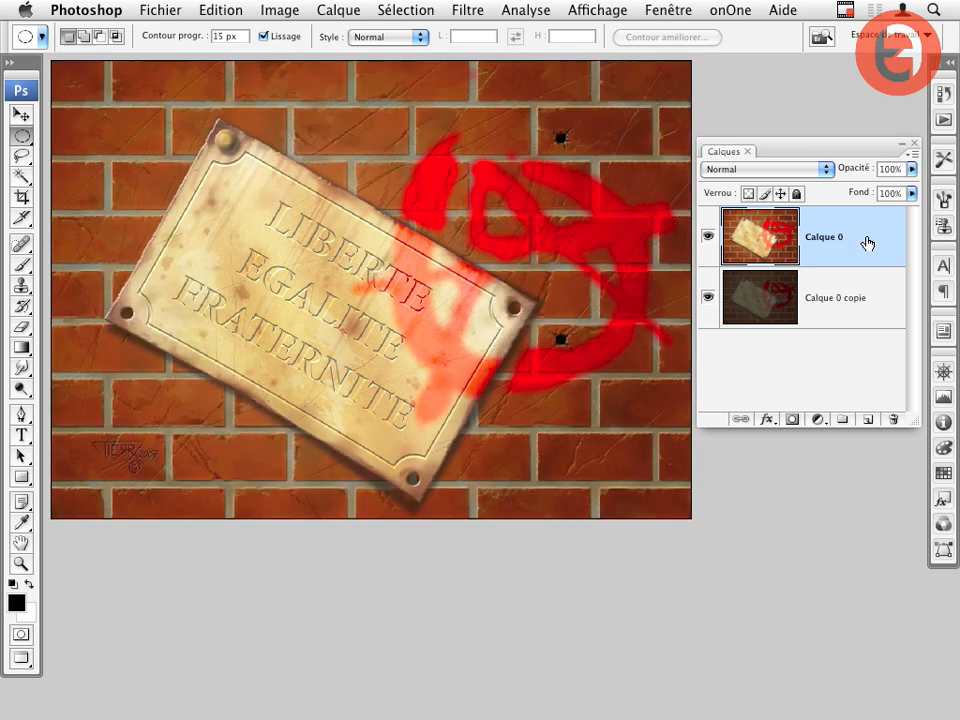
left_click(793, 420)
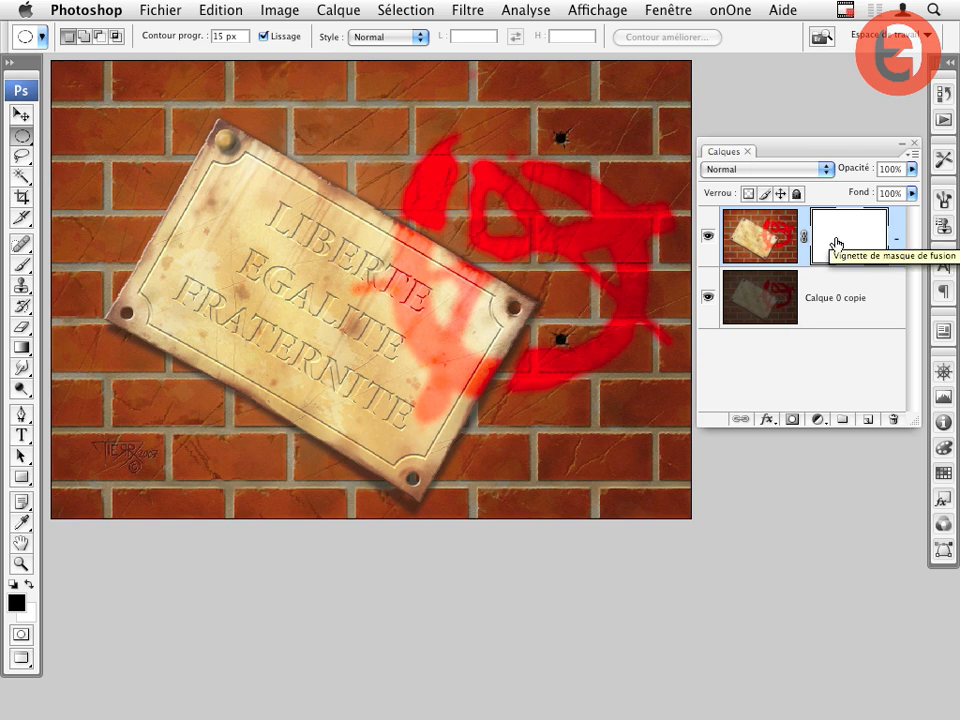
key("super+i")
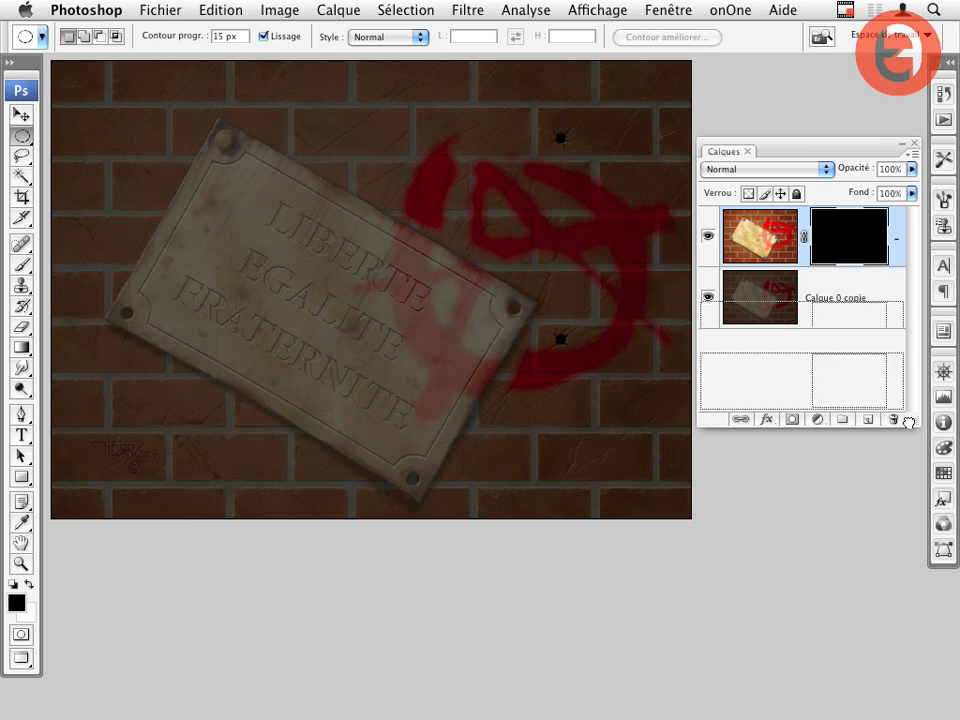
- Delete the black mask from Calque 0 without applying it and remove the darkened layer Calque 0 copie
left_click_drag(848, 238, 893, 419)
left_click(425, 232)
left_click_drag(771, 317, 893, 419)
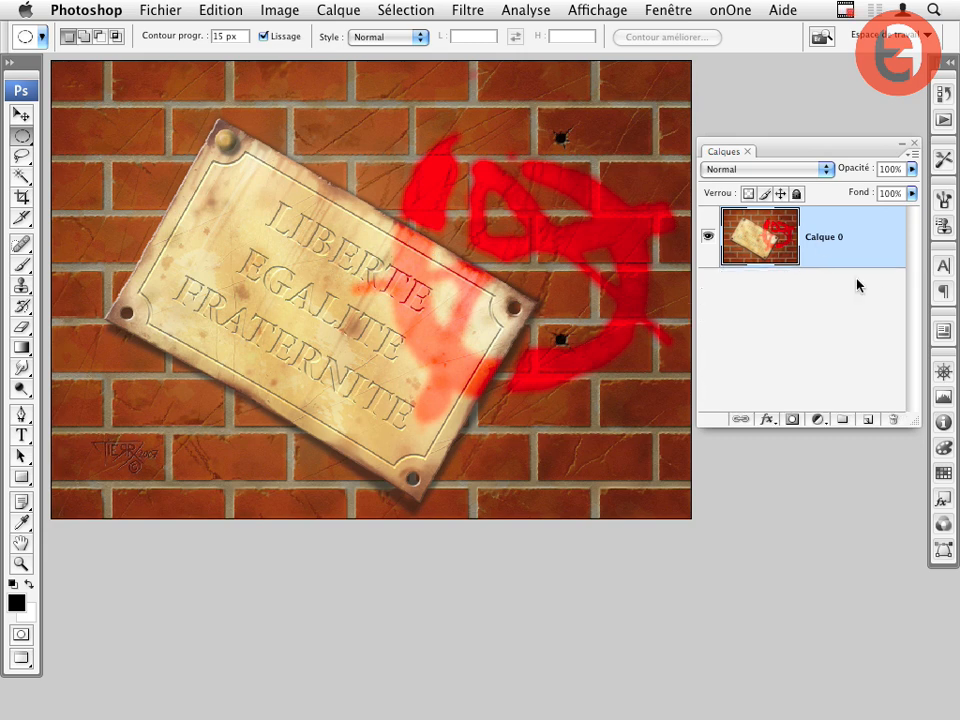
- Add a Hue/Saturation adjustment layer above Calque 0 with lightness -80, and toggle its visibility to compare the effect
left_click(818, 420)
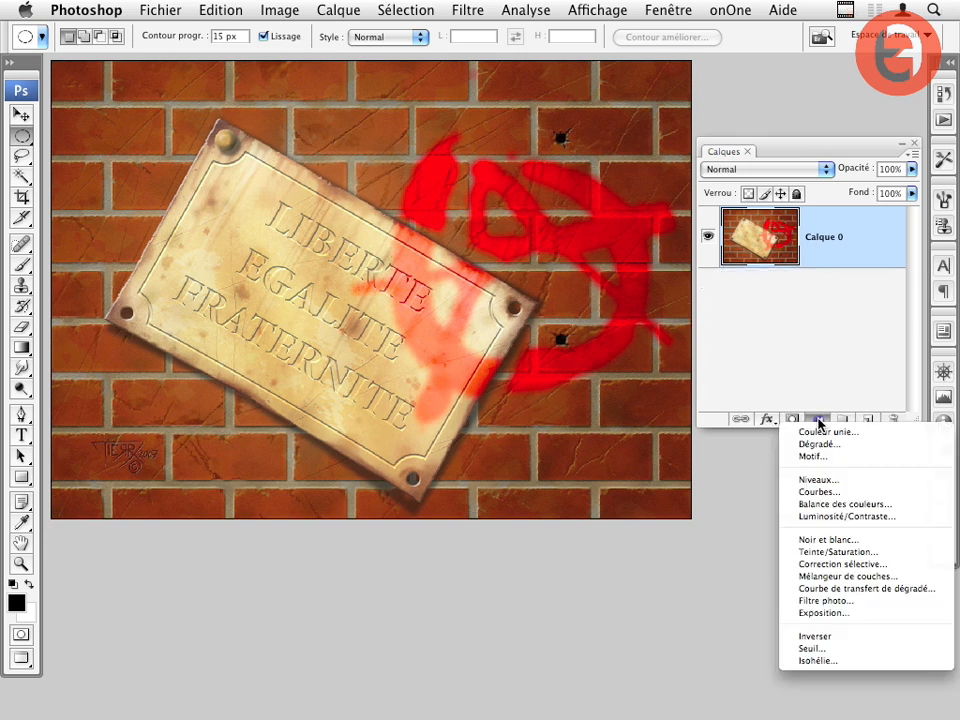
left_click(815, 552)
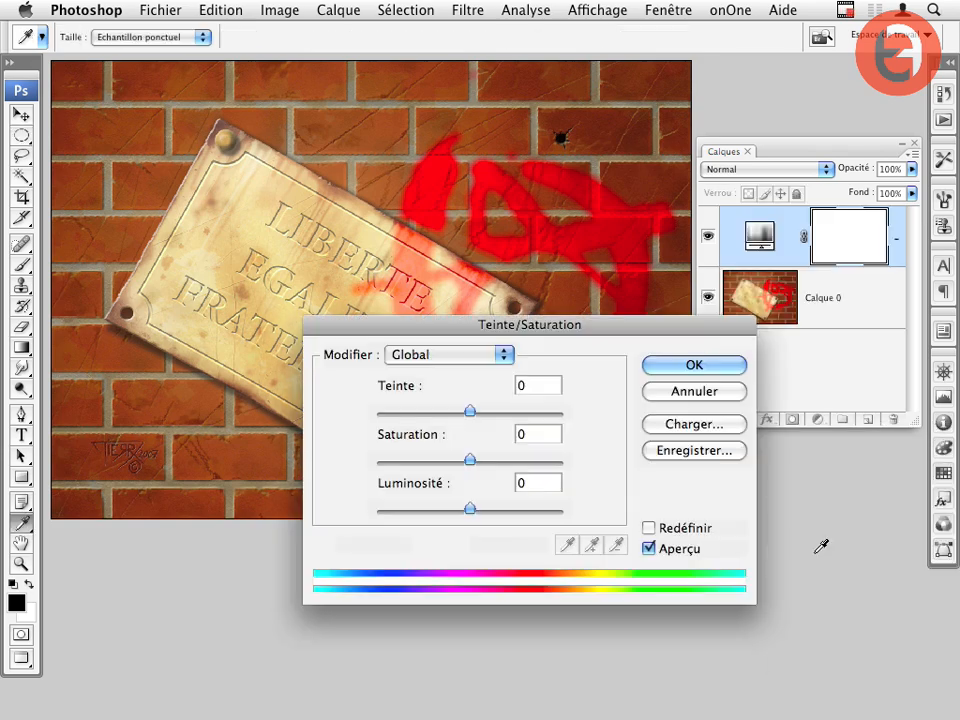
left_click_drag(470, 511, 397, 519)
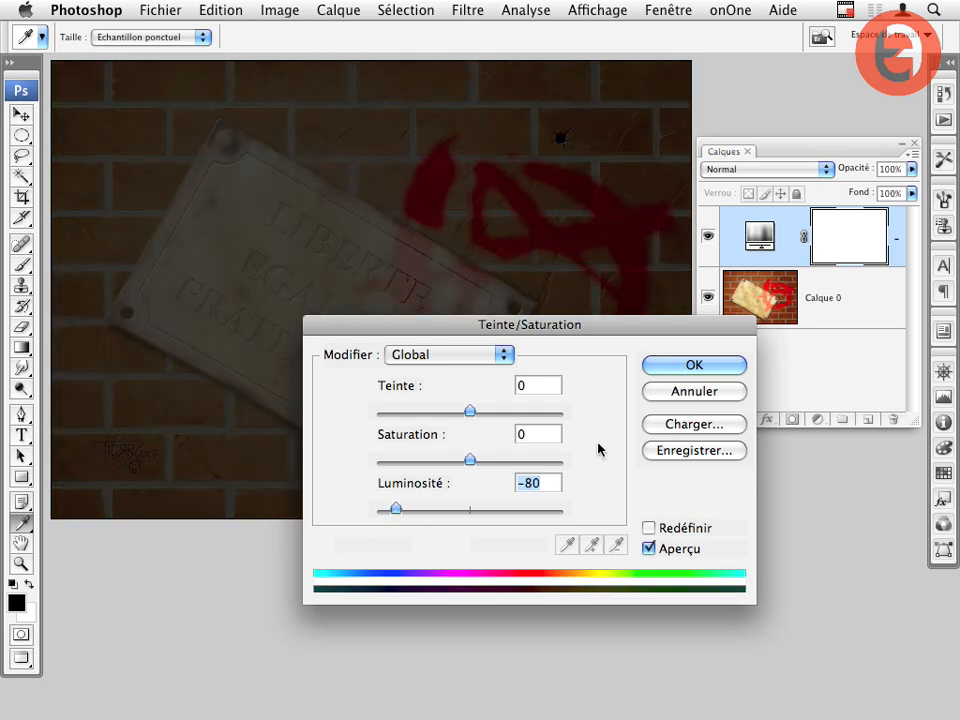
left_click(681, 372)
key("m")
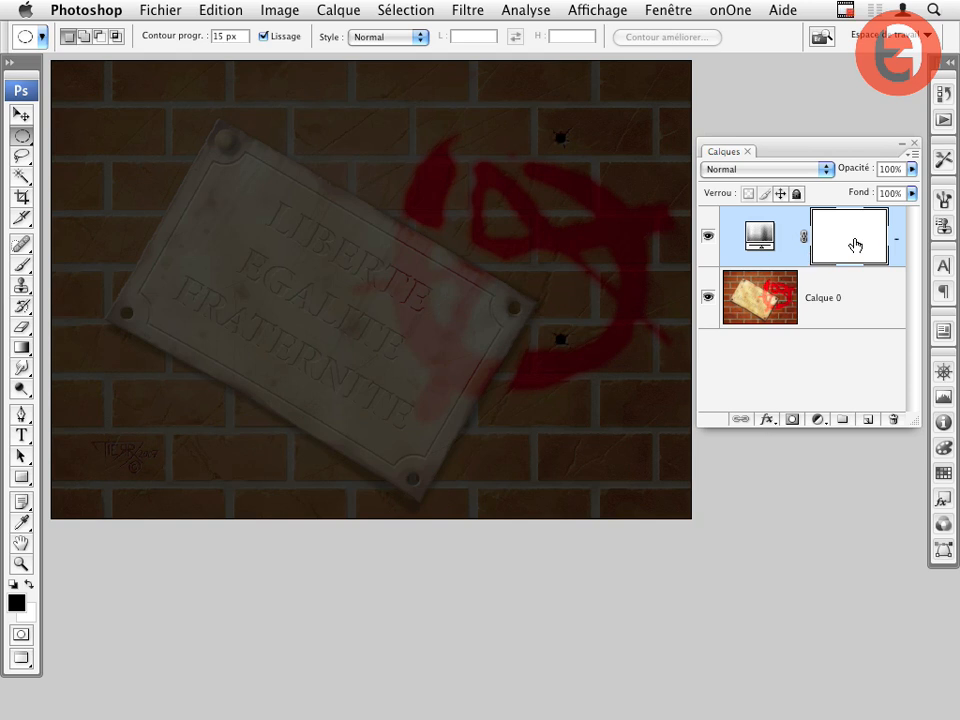
left_click(708, 240)
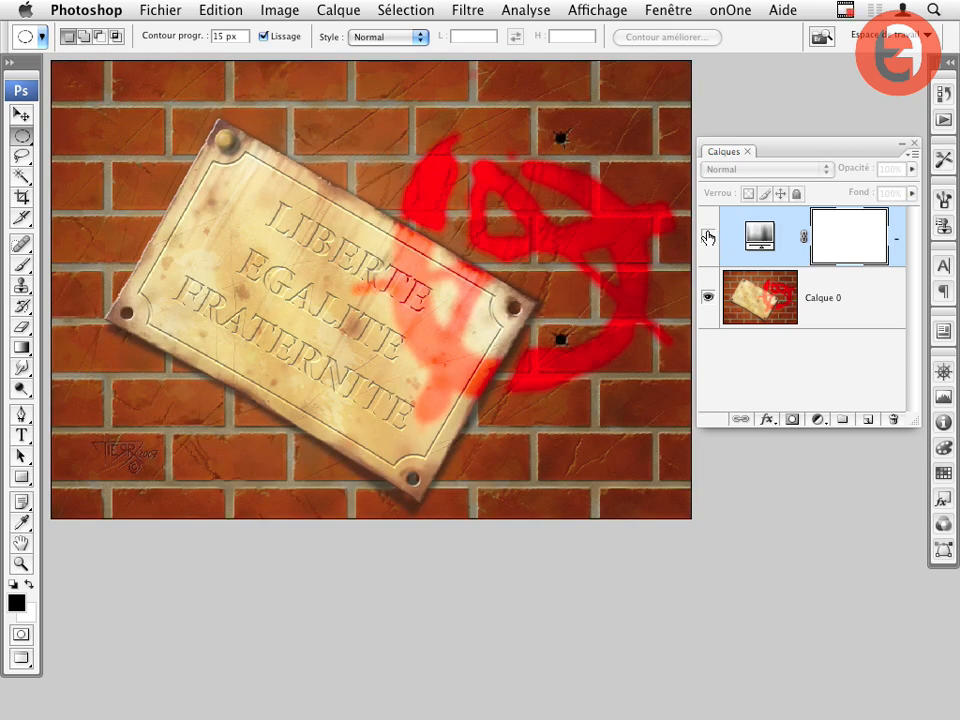
left_click(708, 237)
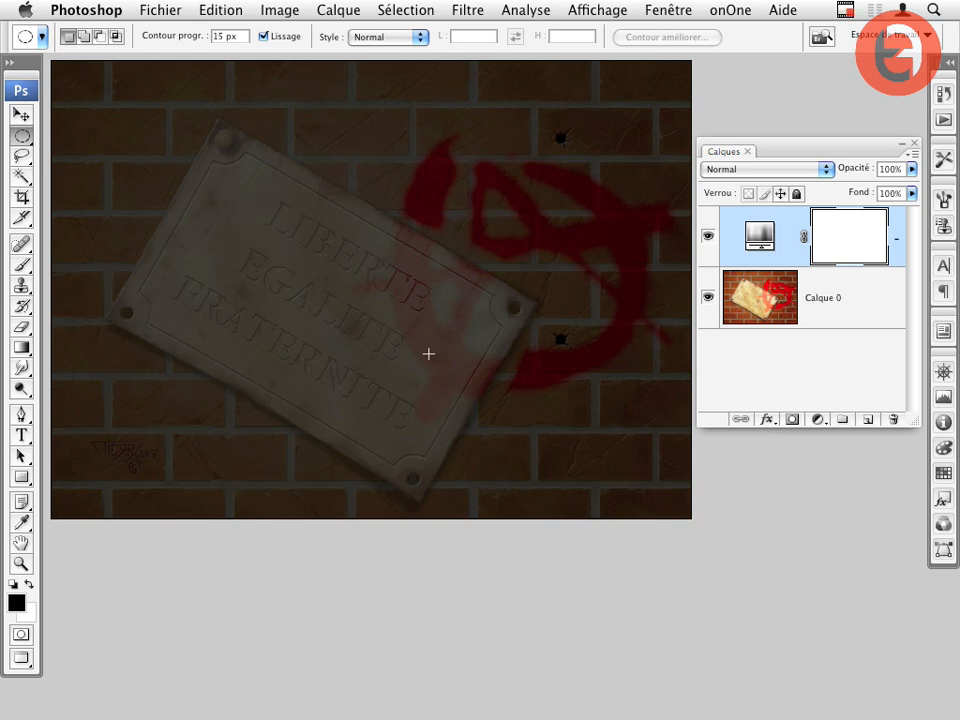
- Fill a feathered circle with black on the adjustment layer's mask, deselect, and move the spotlight over the plaque's upper-left part
left_click_drag(504, 402, 378, 278)
left_click_drag(316, 290, 77, 131)
key("alt+BackSpace")
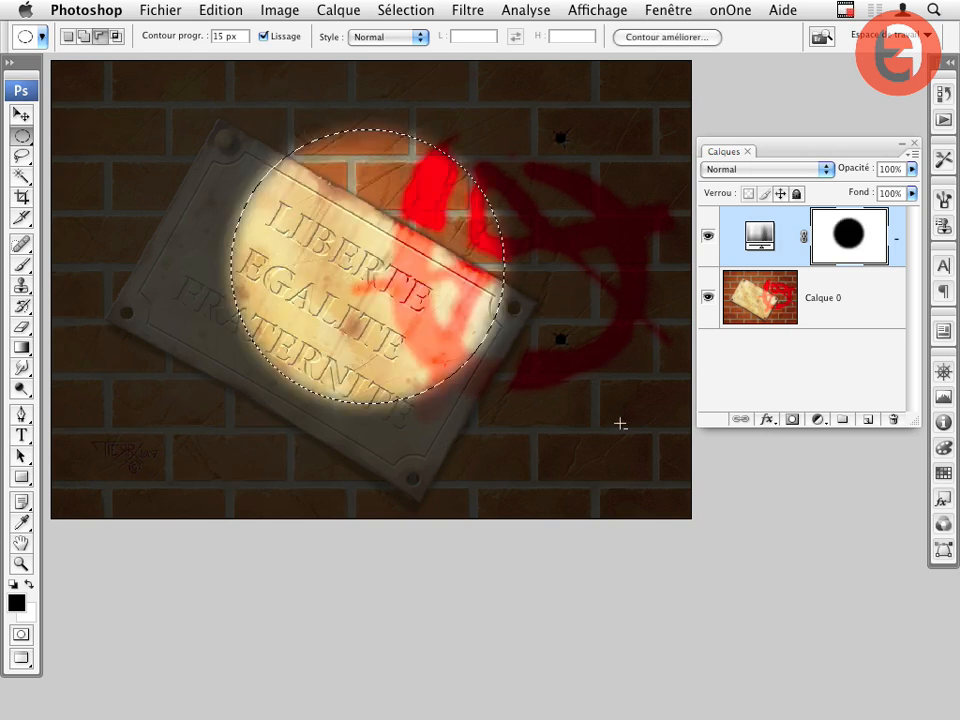
key("super+d")
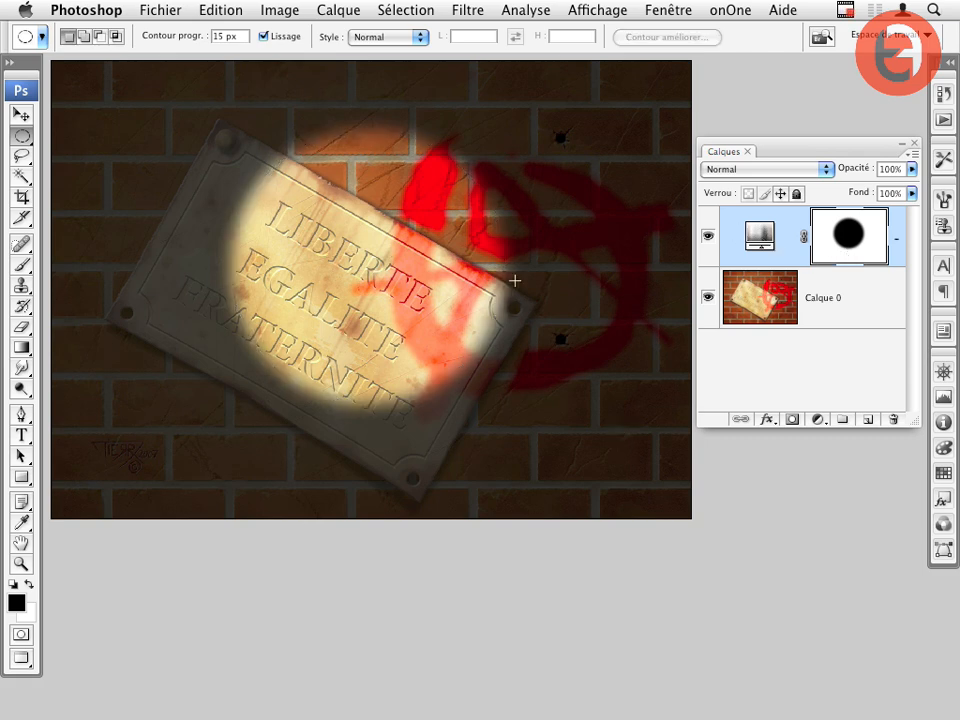
left_click_drag(421, 309, 262, 225)
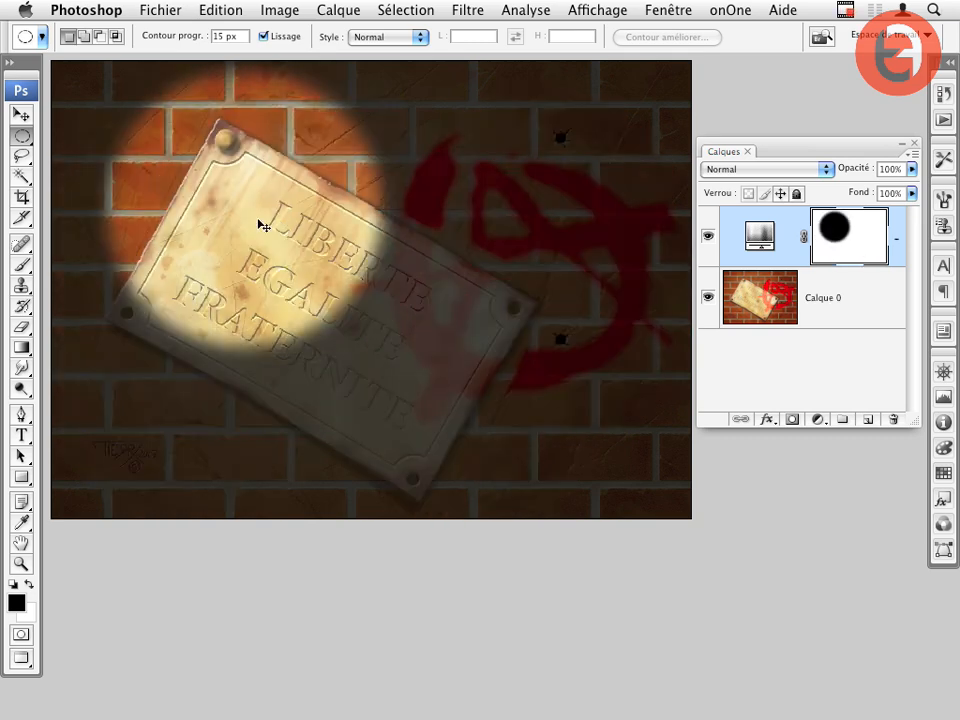
left_click_drag(262, 225, 298, 242)
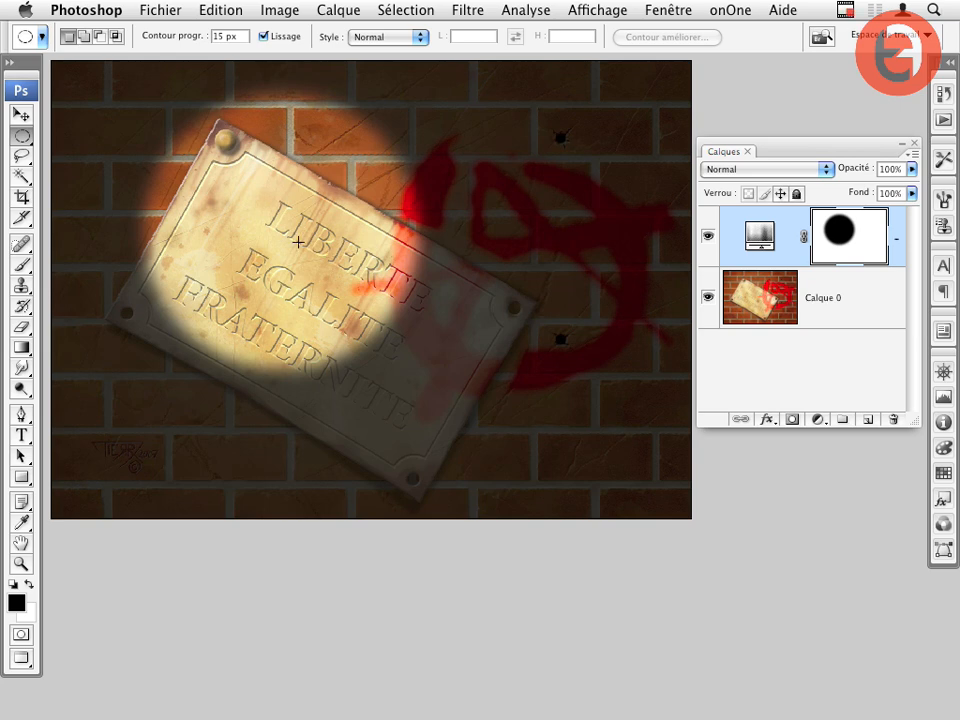